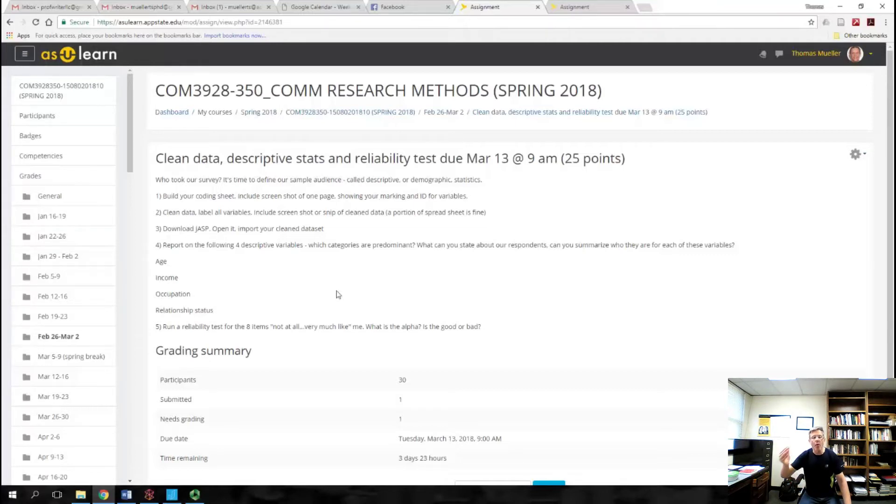
Review the Clean data, descriptive stats and reliability test assignment and open the Correlations and ANOVA testing assignment.
{"action": "scroll", "coordinate": [280, 264], "scroll_direction": "down", "scroll_amount": 1}
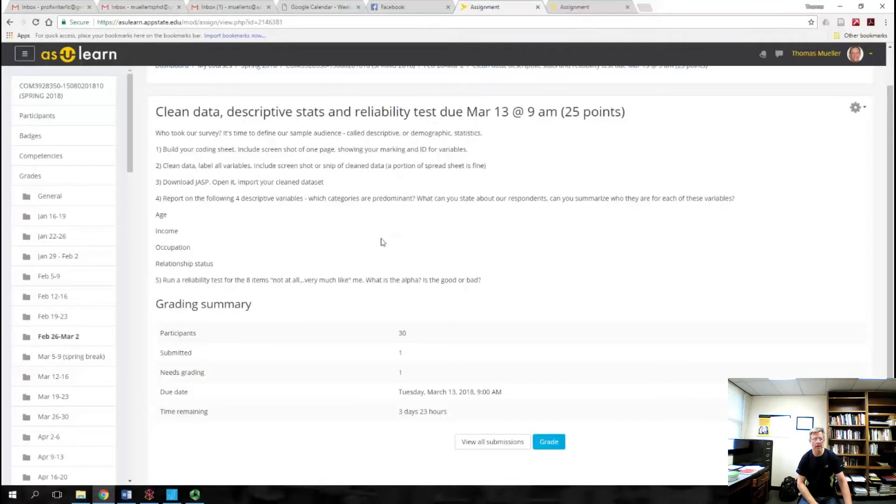
{"action": "scroll", "coordinate": [396, 218], "scroll_direction": "up", "scroll_amount": 1}
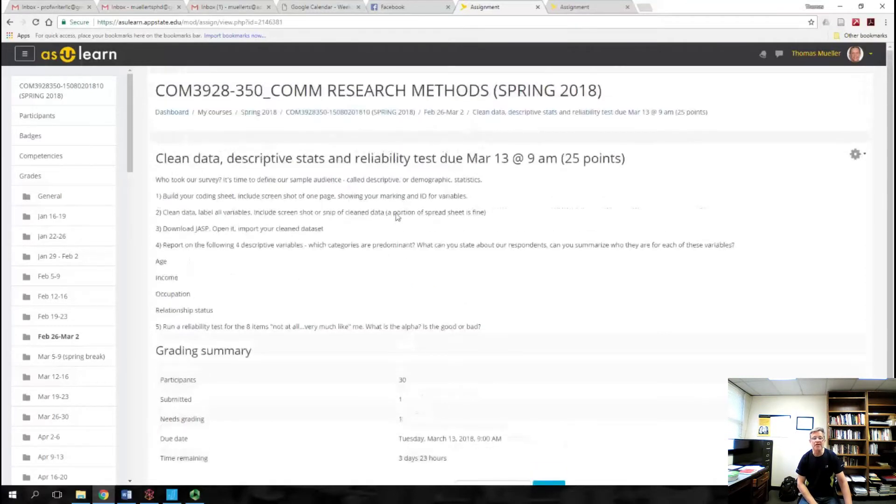
{"action": "left_click", "coordinate": [579, 10]}
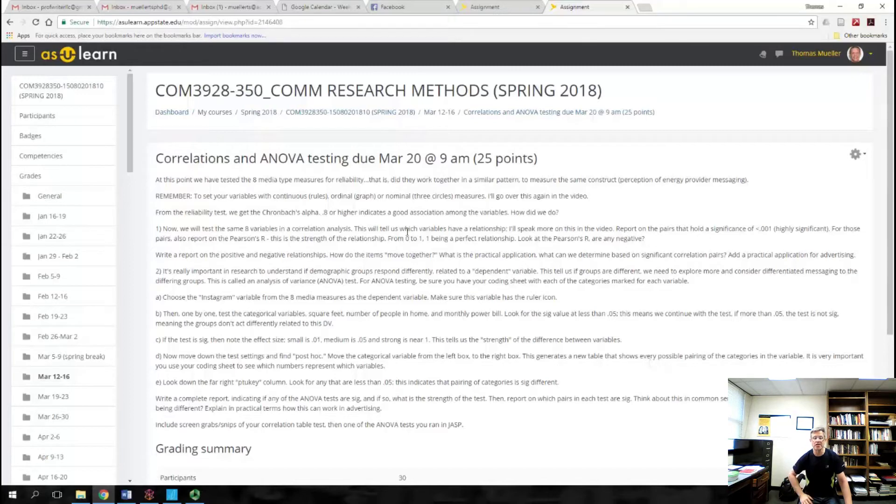
Switch to JASP, look through the survey columns and check the measurement level options for energy bill easy to understand.
{"action": "left_click", "coordinate": [171, 494]}
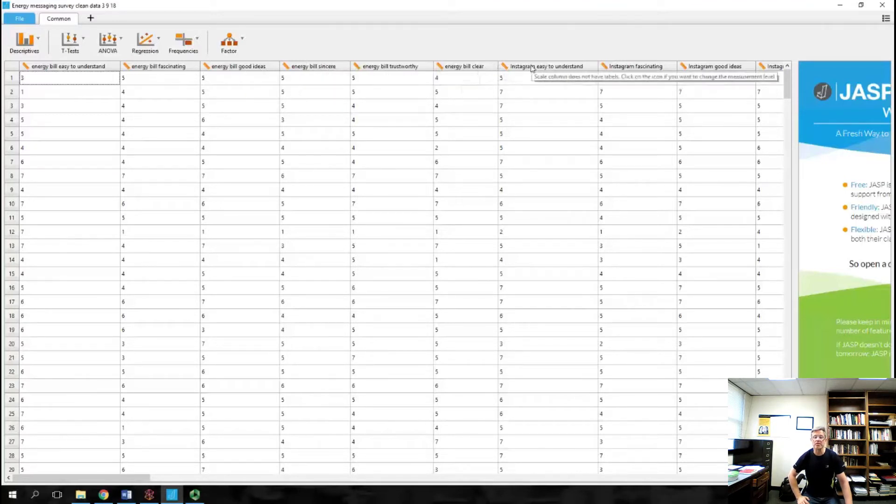
{"action": "left_click_drag", "start_coordinate": [120, 478], "coordinate": [287, 473]}
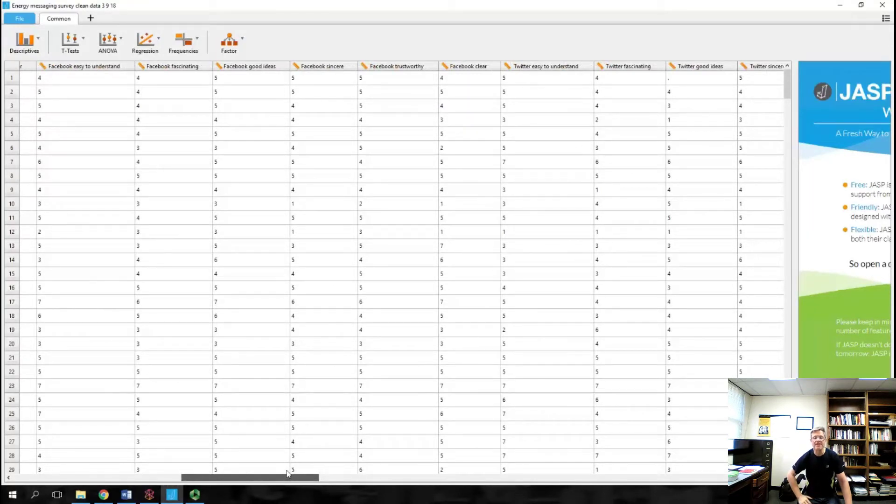
{"action": "left_click_drag", "start_coordinate": [287, 473], "coordinate": [465, 480]}
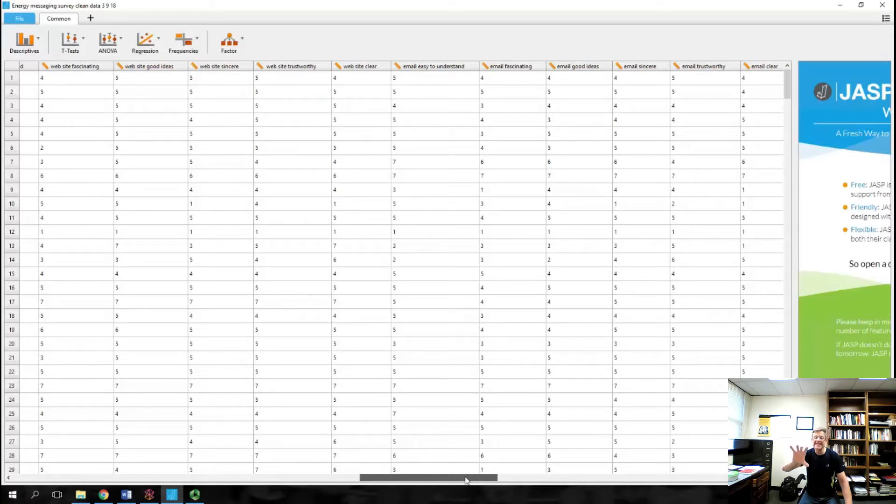
{"action": "left_click_drag", "start_coordinate": [466, 481], "coordinate": [70, 442]}
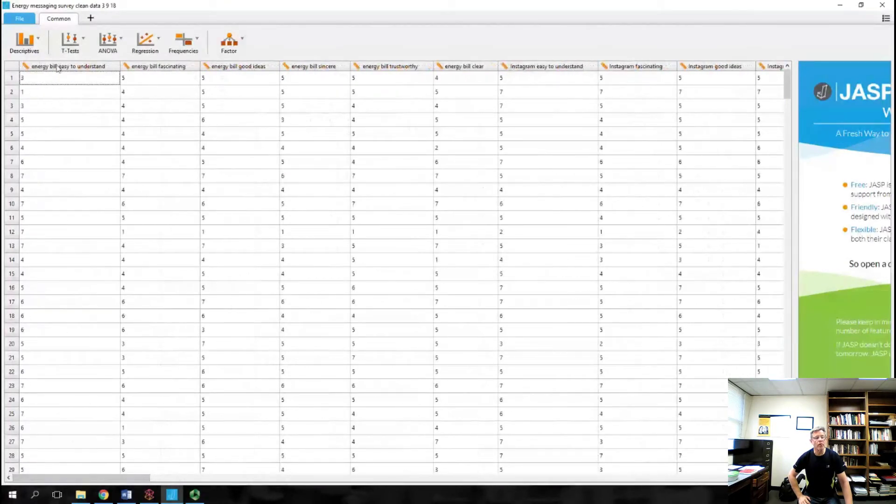
{"action": "left_click", "coordinate": [26, 68]}
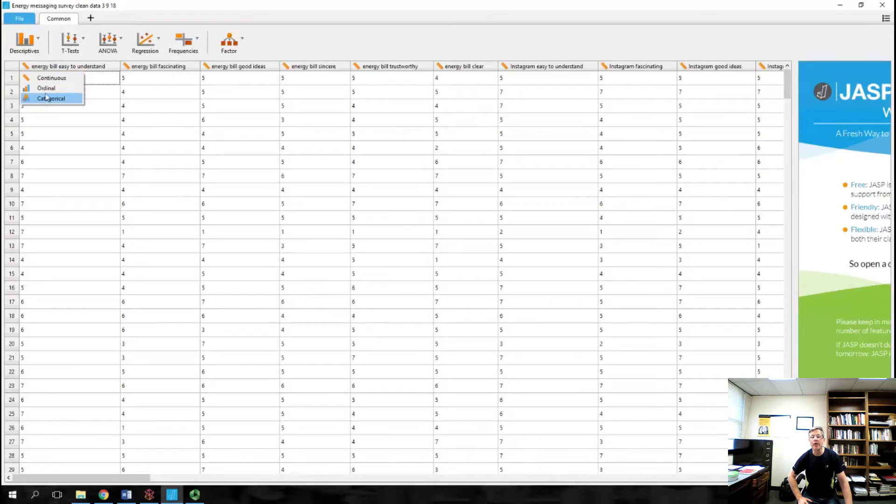
{"action": "left_click", "coordinate": [120, 479]}
Inspect the value labels and measurement level options of the square feet variable among the demographic columns.
{"action": "left_click_drag", "start_coordinate": [112, 479], "coordinate": [652, 484]}
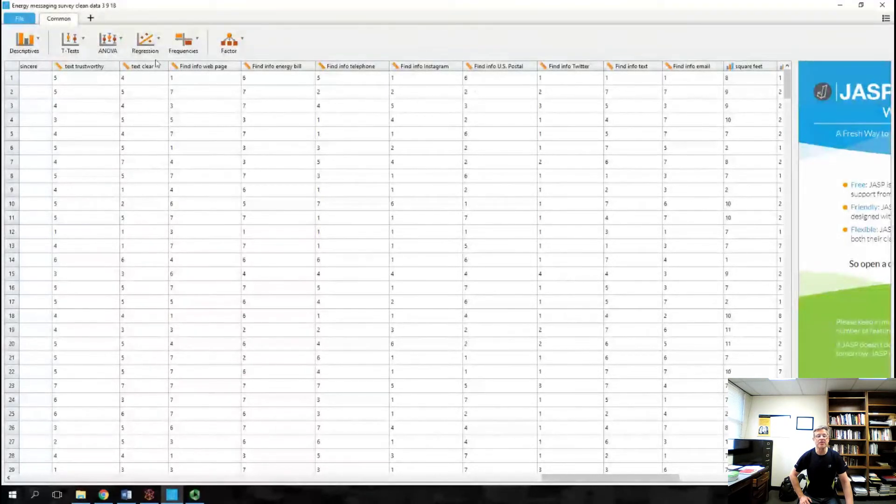
{"action": "left_click_drag", "start_coordinate": [546, 477], "coordinate": [636, 470]}
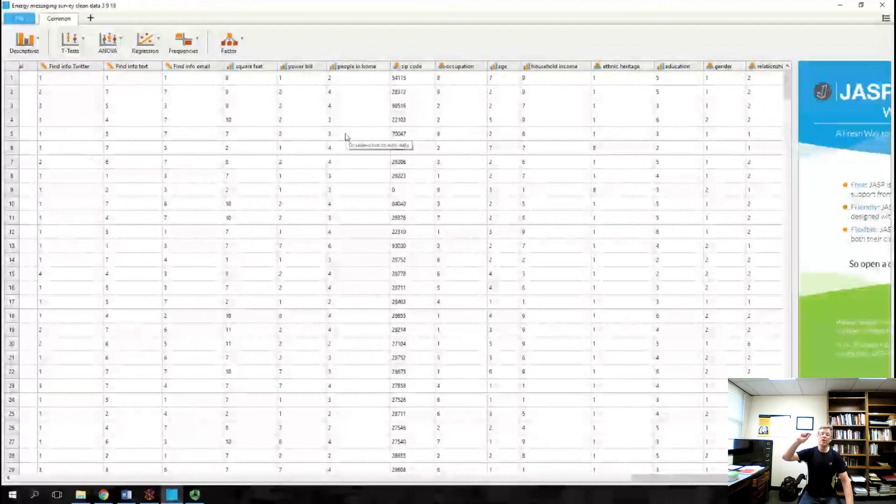
{"action": "left_click", "coordinate": [253, 67]}
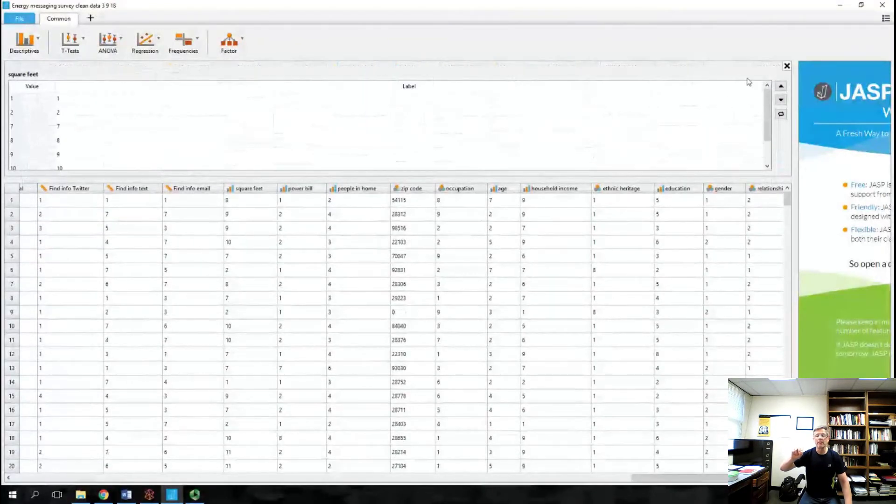
{"action": "left_click", "coordinate": [787, 65]}
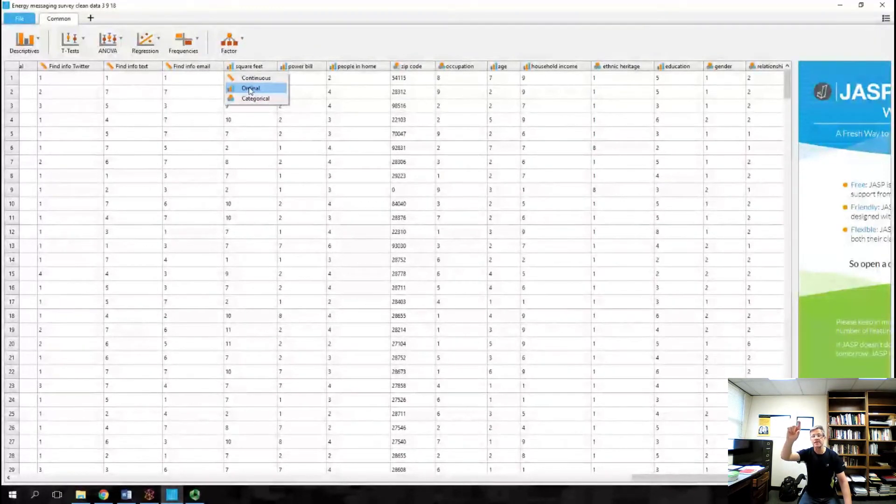
Inspect the power bill variable's value labels and measurement level options, and look over the remaining demographic columns through relationship status.
{"action": "left_click", "coordinate": [307, 69]}
{"action": "left_click", "coordinate": [787, 67]}
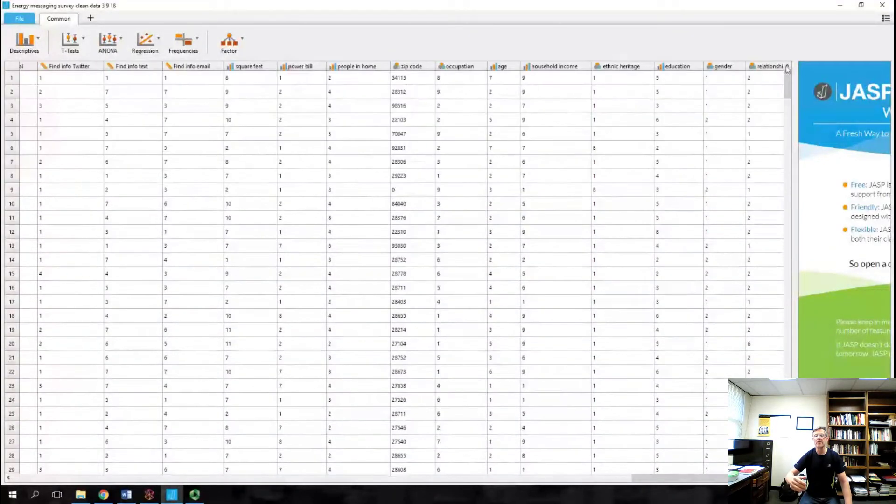
{"action": "left_click", "coordinate": [283, 68]}
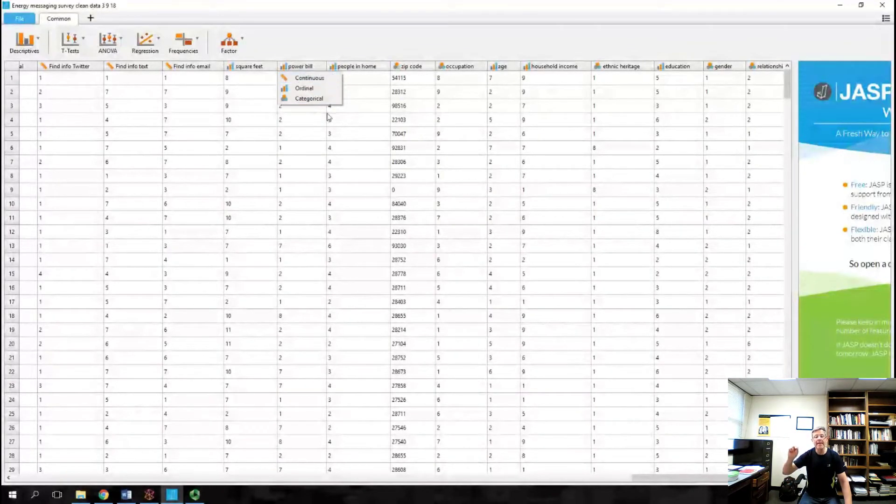
{"action": "left_click", "coordinate": [301, 69]}
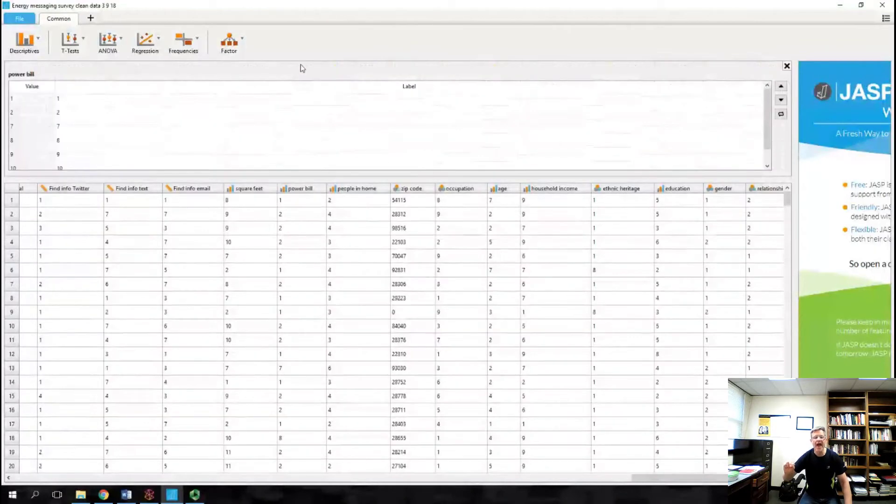
{"action": "left_click", "coordinate": [787, 67]}
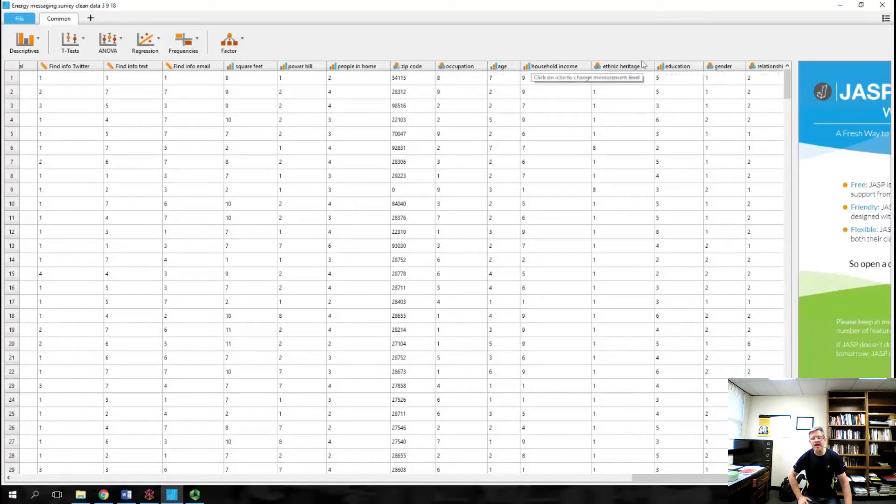
{"action": "left_click_drag", "start_coordinate": [706, 484], "coordinate": [714, 484]}
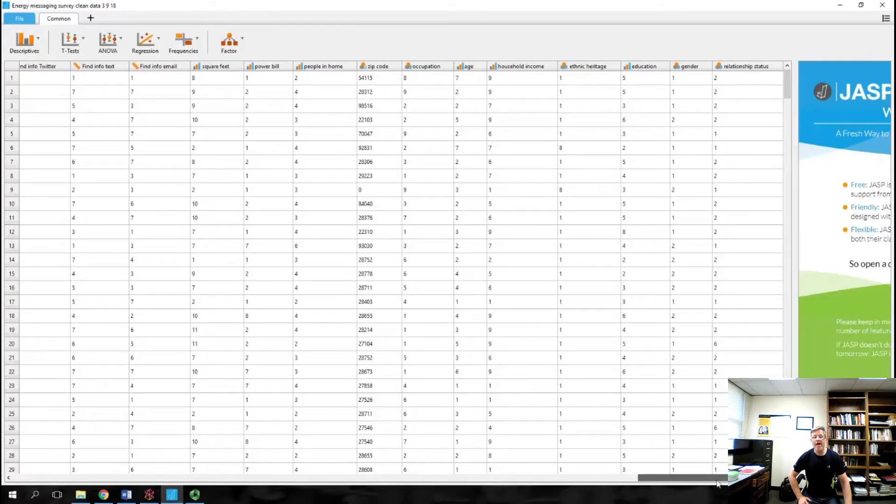
{"action": "mouse_move", "coordinate": [721, 485]}
{"action": "left_mouse_down"}
{"action": "mouse_move", "coordinate": [154, 478]}
{"action": "mouse_move", "coordinate": [599, 499]}
{"action": "mouse_move", "coordinate": [738, 486]}
{"action": "left_mouse_up"}
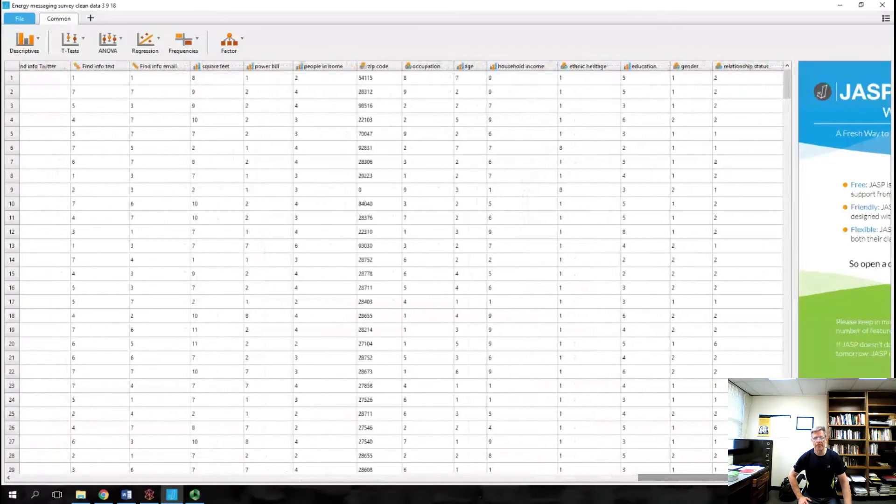
Start a Descriptive Statistics analysis, enlarge the analysis and results area, and add age as the variable.
{"action": "left_click", "coordinate": [30, 42]}
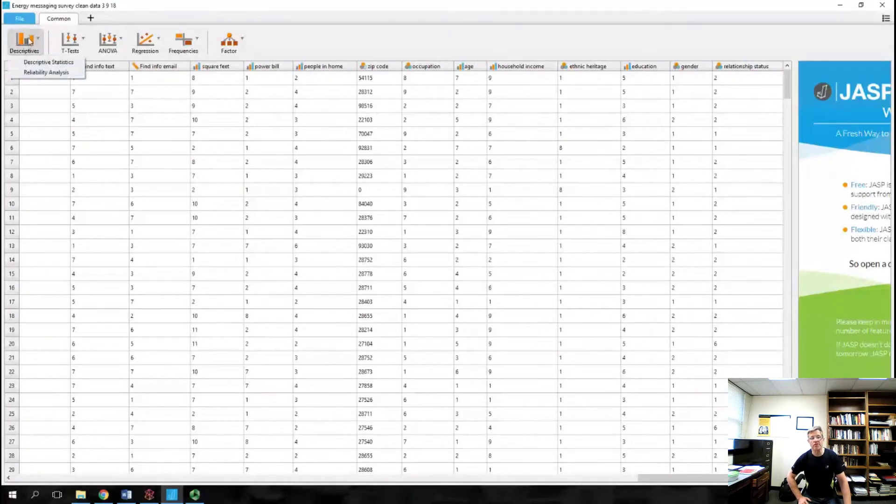
{"action": "left_click", "coordinate": [33, 63]}
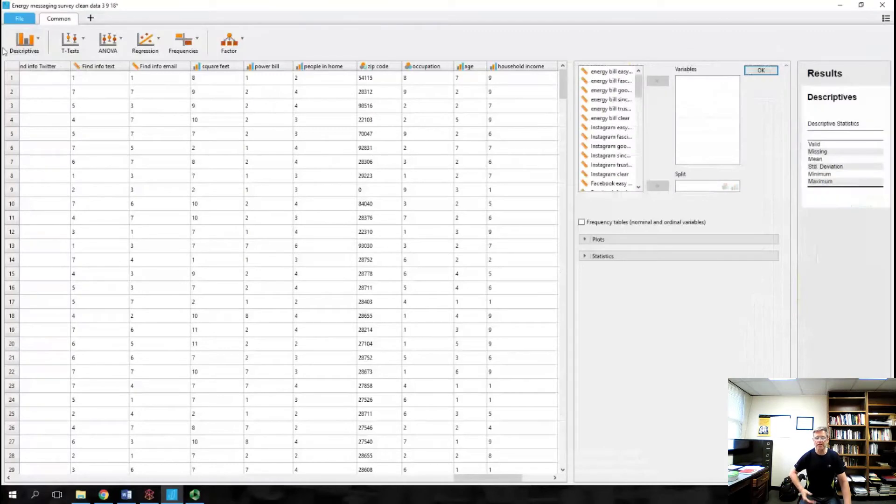
{"action": "mouse_move", "coordinate": [639, 86]}
{"action": "left_mouse_down"}
{"action": "mouse_move", "coordinate": [639, 99]}
{"action": "mouse_move", "coordinate": [638, 88]}
{"action": "left_mouse_up"}
{"action": "left_click_drag", "start_coordinate": [569, 137], "coordinate": [273, 122]}
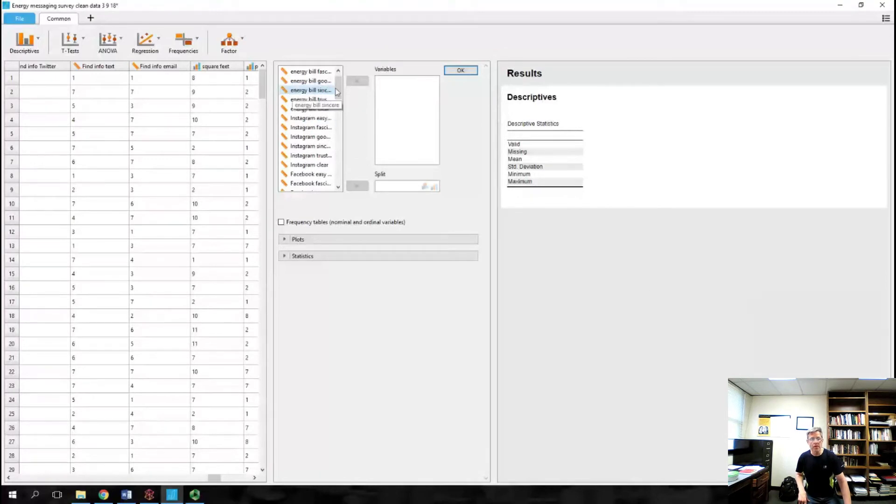
{"action": "scroll", "coordinate": [308, 131], "scroll_direction": "down", "scroll_amount": 10}
{"action": "left_click", "coordinate": [298, 137]}
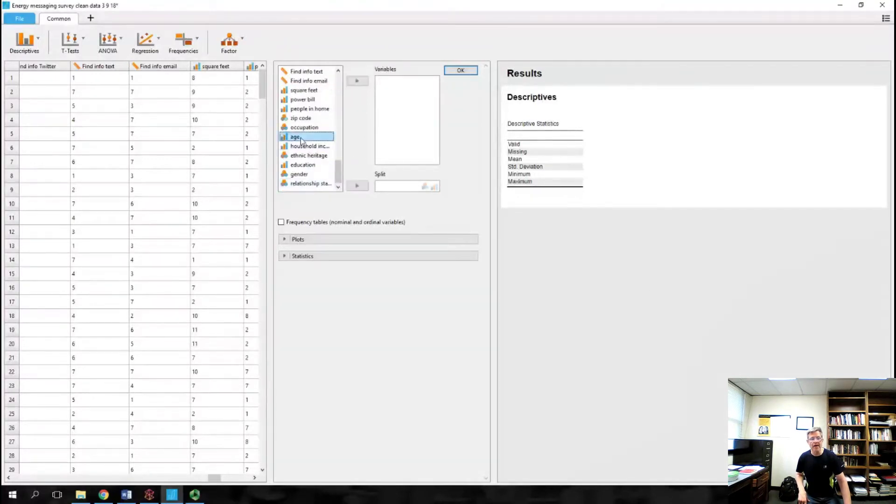
{"action": "left_click", "coordinate": [357, 82]}
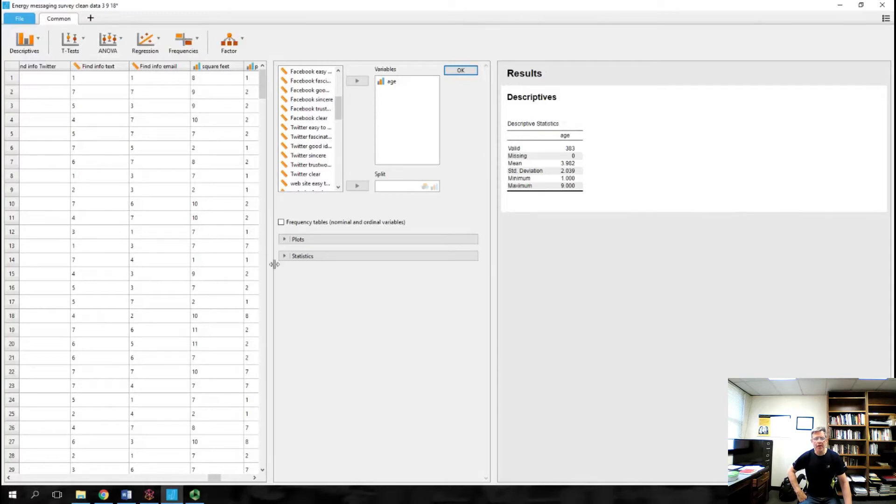
Add frequency tables and distribution plots to the descriptive statistics for age.
{"action": "left_click", "coordinate": [282, 223]}
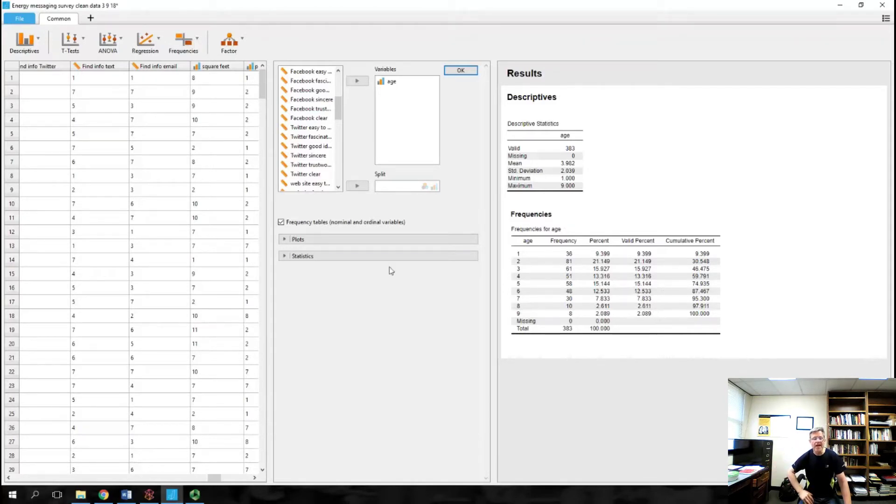
{"action": "left_click", "coordinate": [315, 239]}
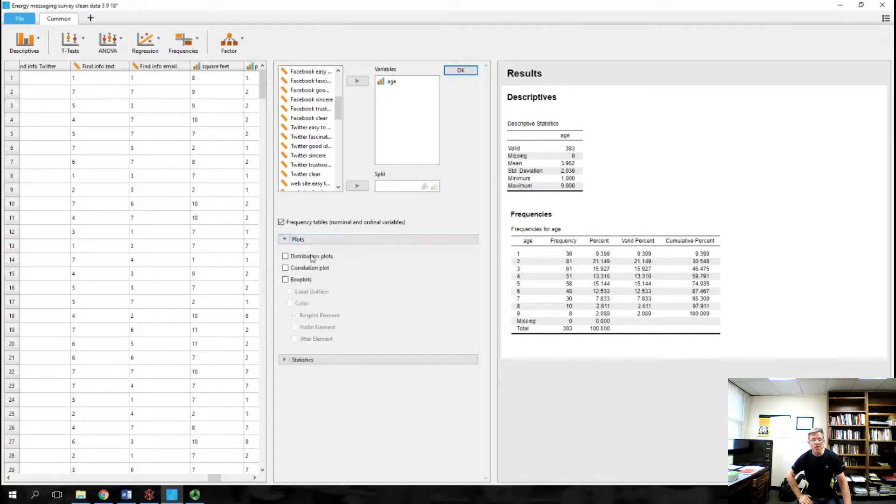
{"action": "left_click", "coordinate": [285, 256]}
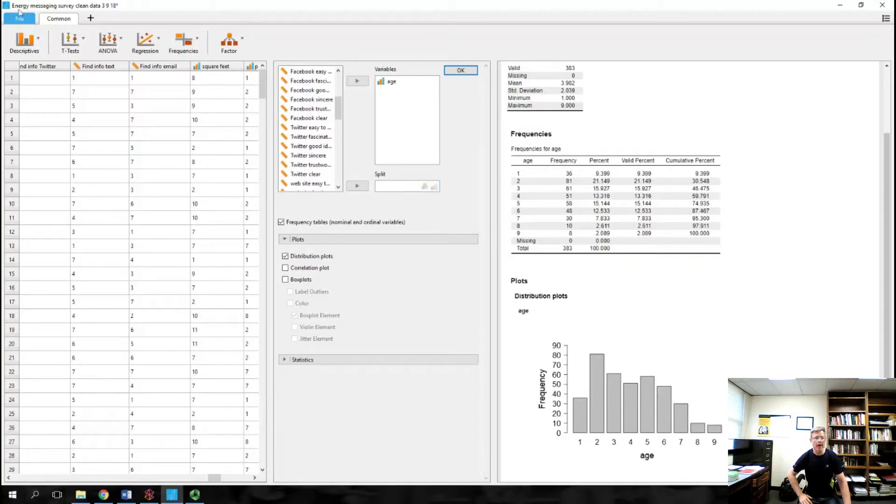
Start a Reliability Analysis and select the eight Find info variables, from web page through email.
{"action": "left_click", "coordinate": [19, 51]}
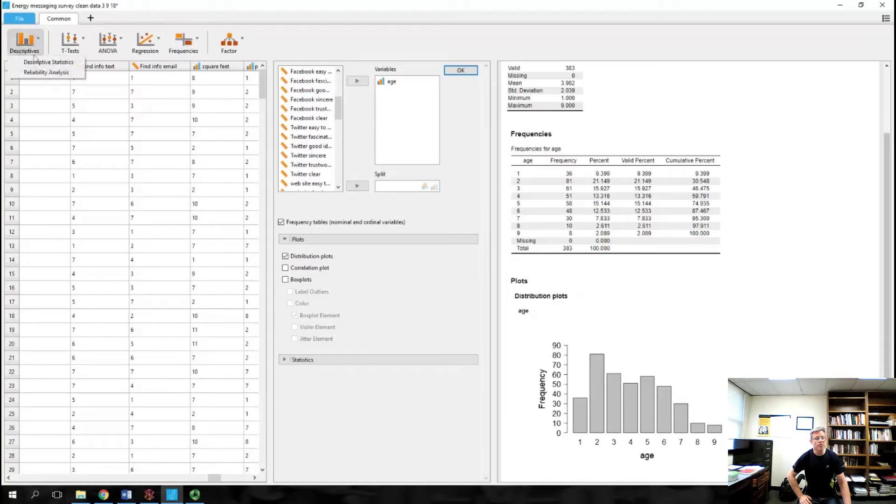
{"action": "left_click", "coordinate": [37, 73]}
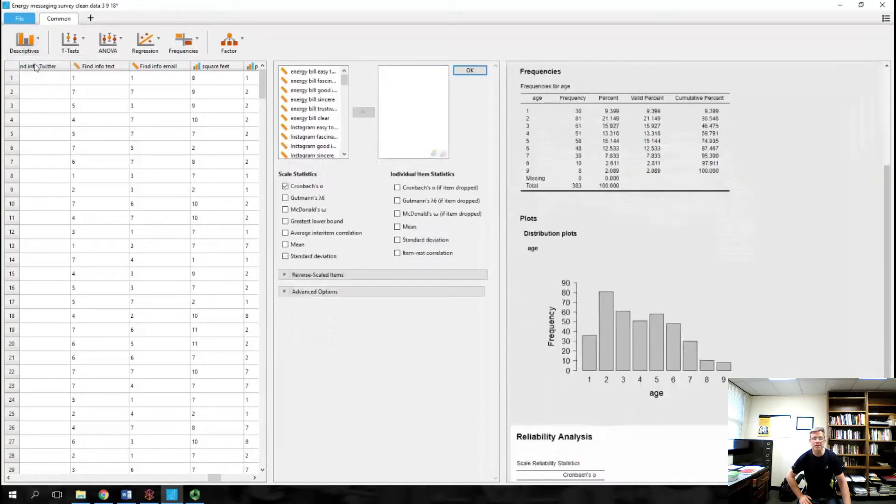
{"action": "left_click_drag", "start_coordinate": [344, 80], "coordinate": [344, 129]}
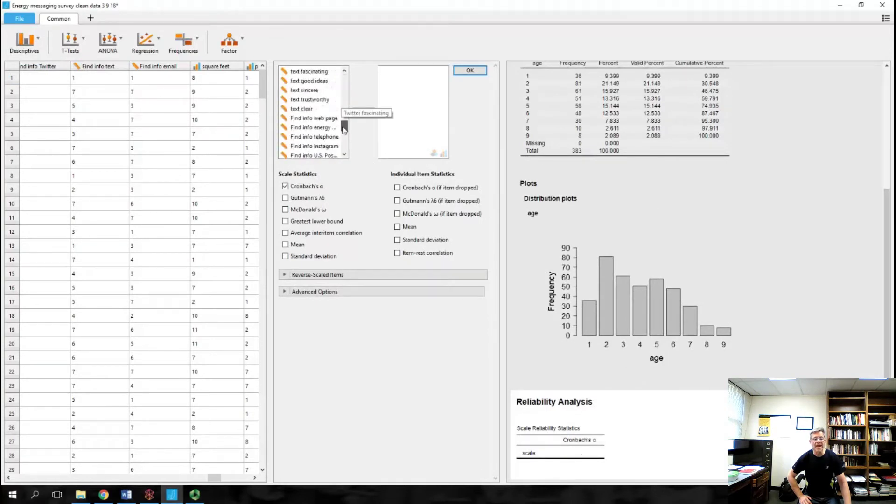
{"action": "left_click", "coordinate": [308, 118]}
{"action": "left_click", "coordinate": [297, 109], "text": "shift"}
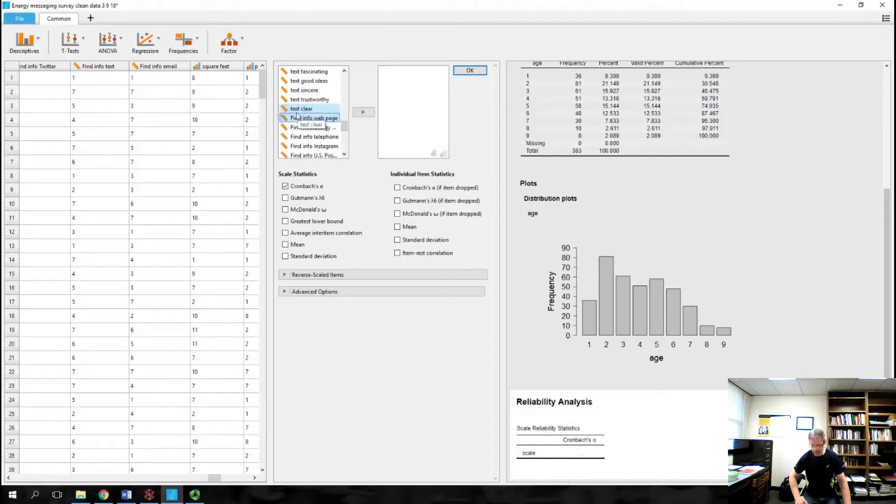
{"action": "left_click", "coordinate": [344, 155]}
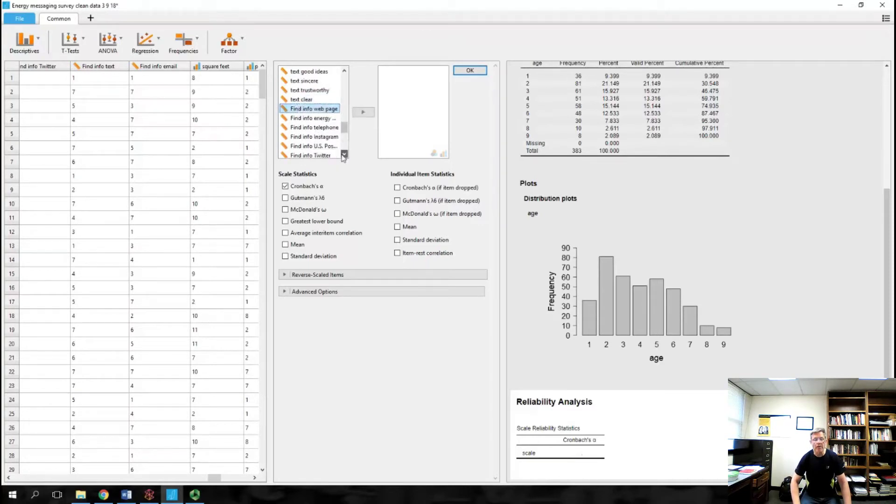
{"action": "left_click", "coordinate": [344, 154]}
{"action": "left_click", "coordinate": [344, 155]}
{"action": "left_click", "coordinate": [344, 154]}
{"action": "left_click", "coordinate": [344, 154]}
{"action": "left_click", "coordinate": [309, 137], "text": "shift"}
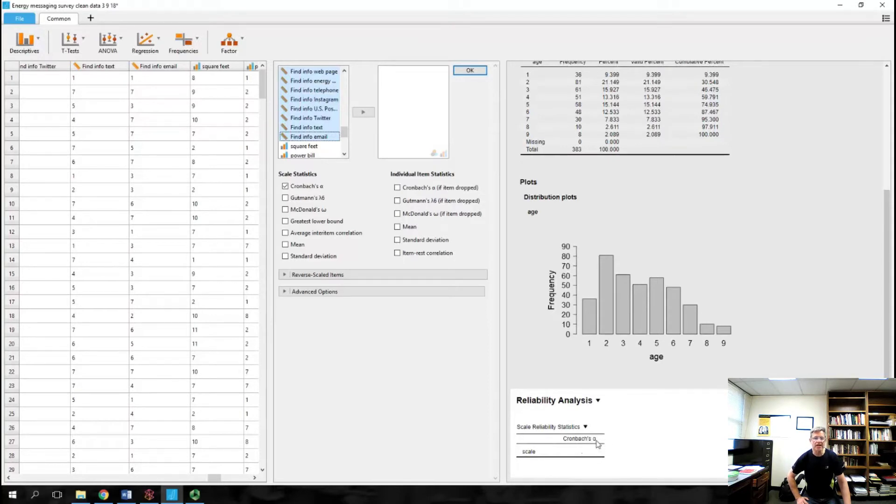
Check the Correlations and ANOVA testing assignment page in Chrome, and return to JASP.
{"action": "left_click", "coordinate": [103, 496]}
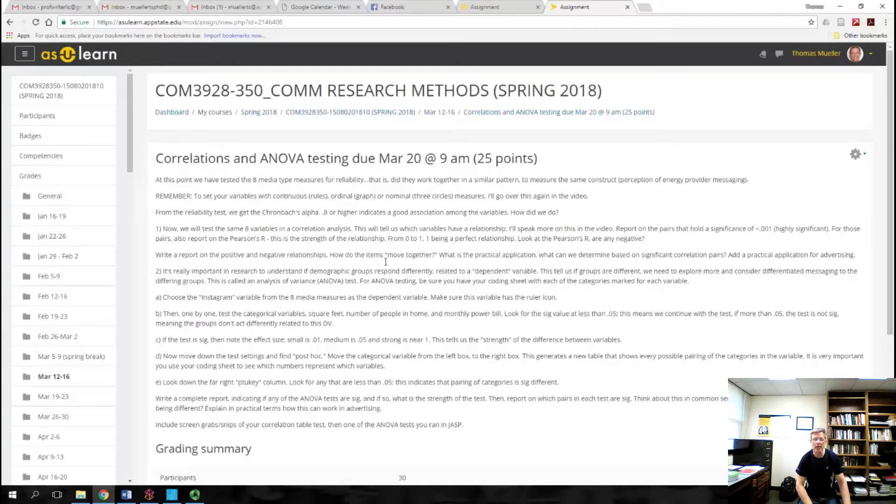
{"action": "left_click", "coordinate": [172, 495]}
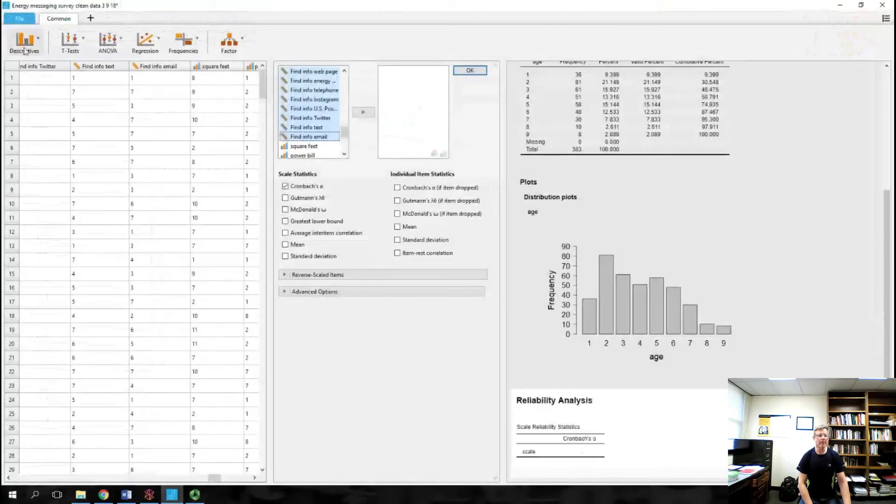
Create a correlation matrix of the eight Find info variables, from web page through email, and enlarge the results area.
{"action": "left_click", "coordinate": [145, 41]}
{"action": "left_click", "coordinate": [160, 66]}
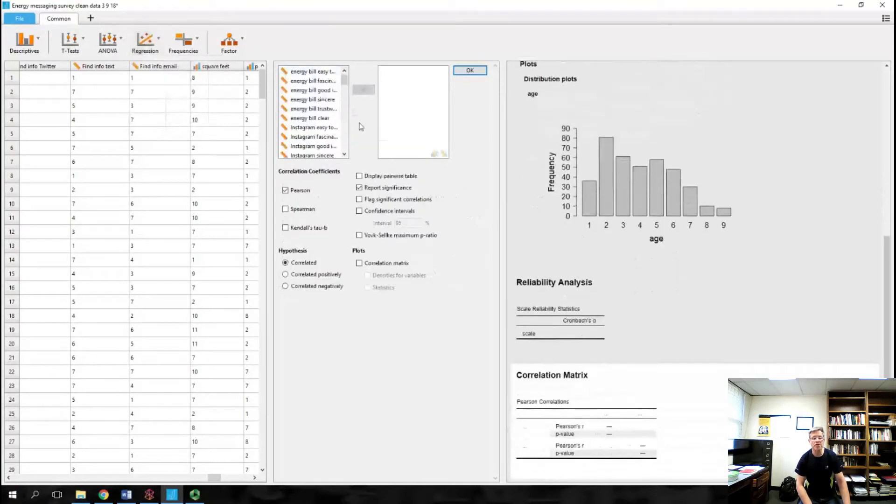
{"action": "left_click_drag", "start_coordinate": [345, 83], "coordinate": [345, 132]}
{"action": "left_click", "coordinate": [313, 99]}
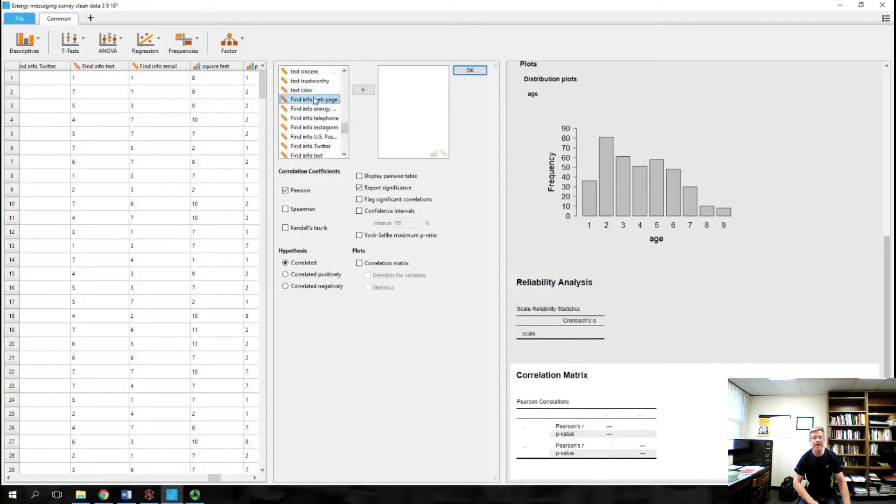
{"action": "left_click", "coordinate": [316, 118], "text": "ctrl"}
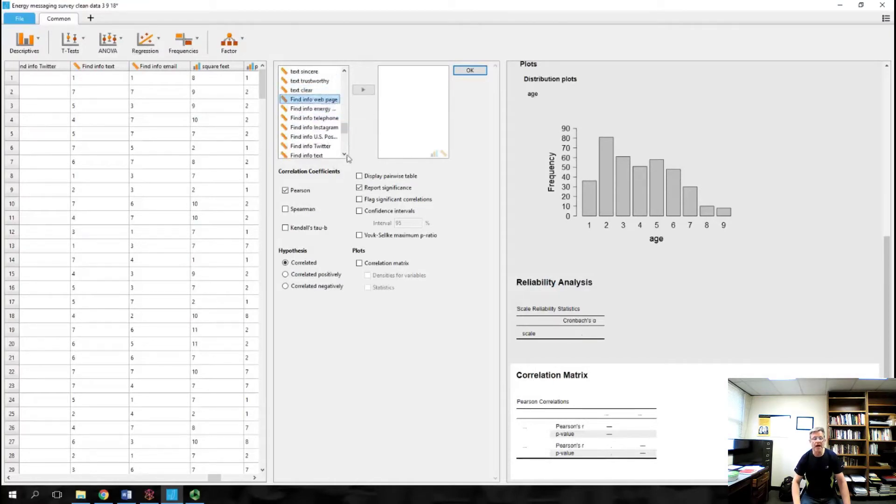
{"action": "left_click", "coordinate": [344, 154]}
{"action": "left_click", "coordinate": [344, 154]}
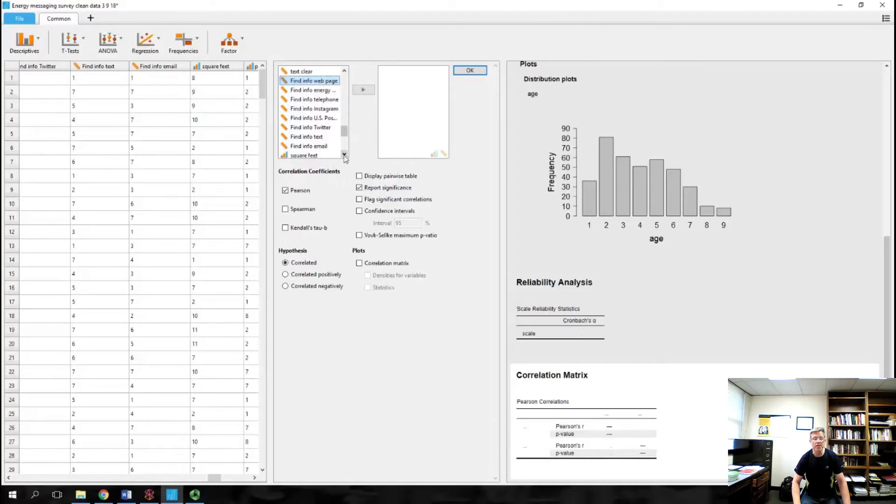
{"action": "left_click", "coordinate": [316, 146], "text": "shift"}
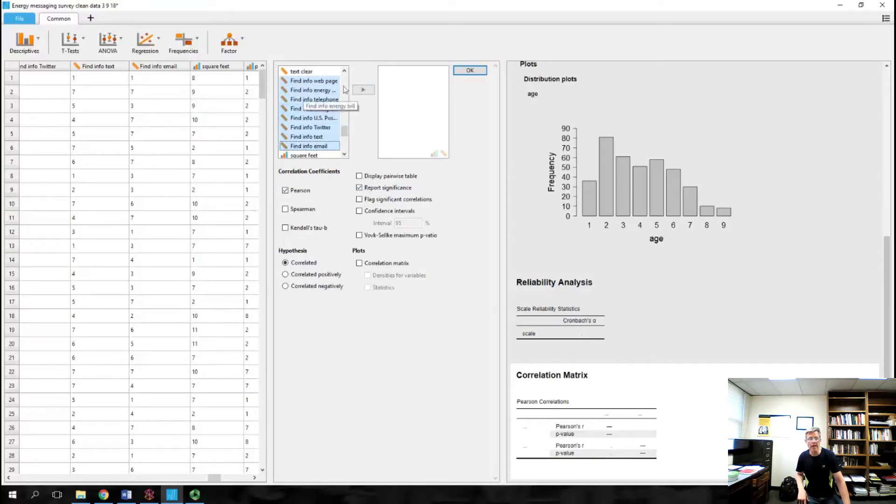
{"action": "left_click", "coordinate": [364, 91]}
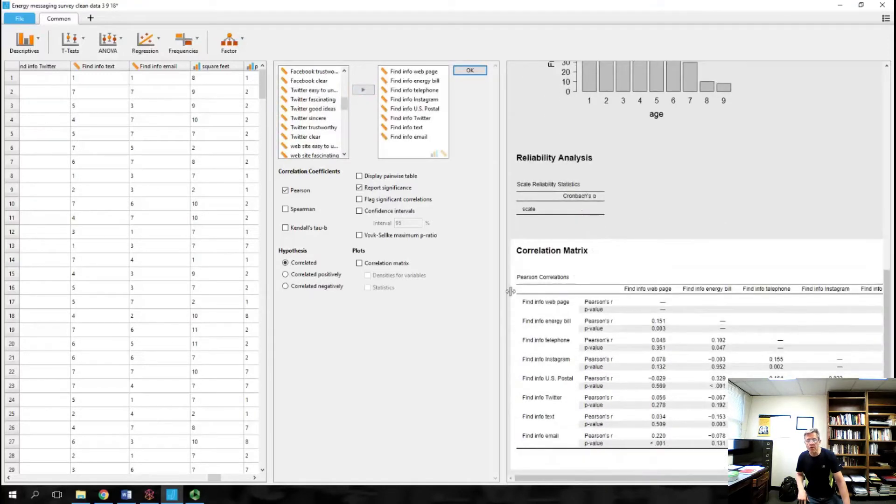
{"action": "left_click_drag", "start_coordinate": [510, 291], "coordinate": [256, 236]}
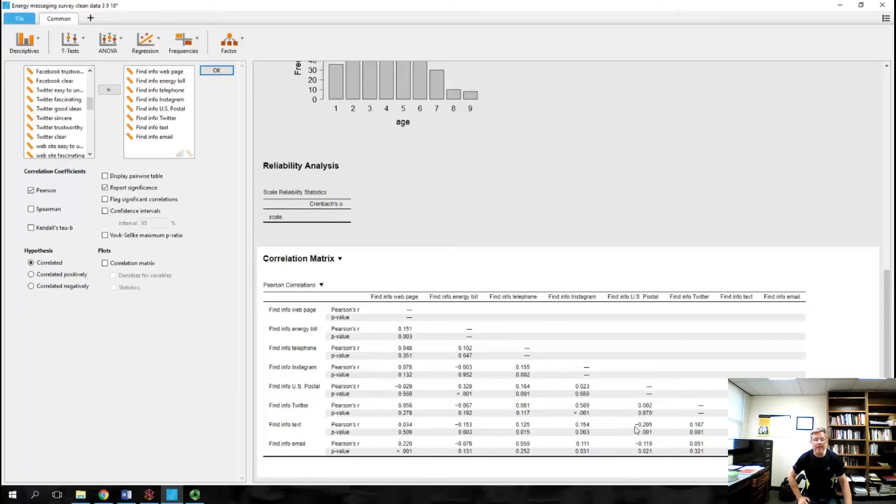
Switch back to JASP from the assignment page and shrink the results area to show the data table beside the analysis options.
{"action": "left_click", "coordinate": [196, 496]}
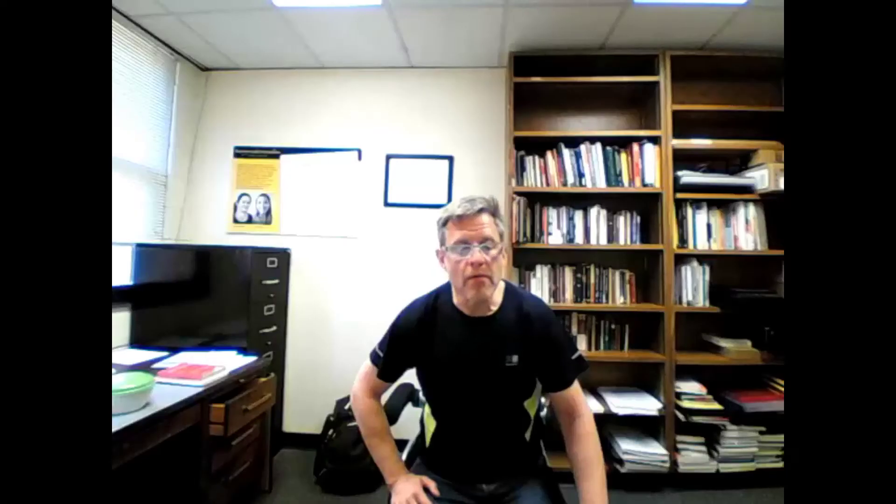
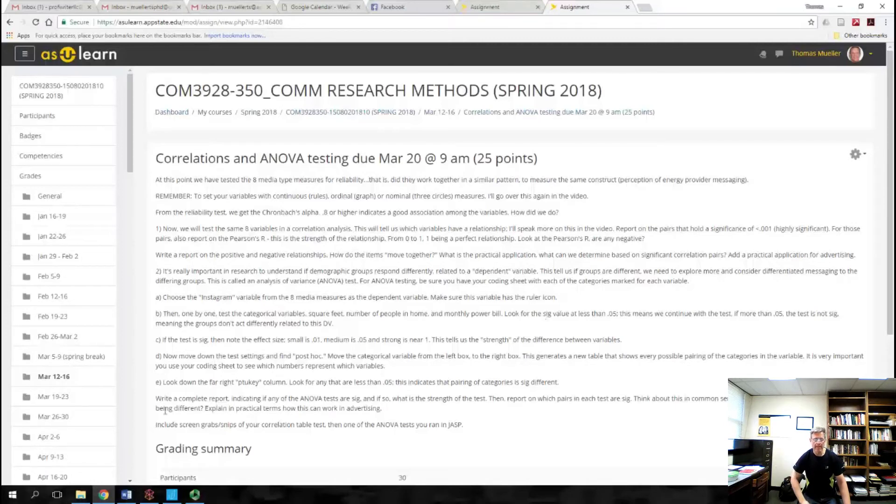
{"action": "left_click", "coordinate": [171, 494]}
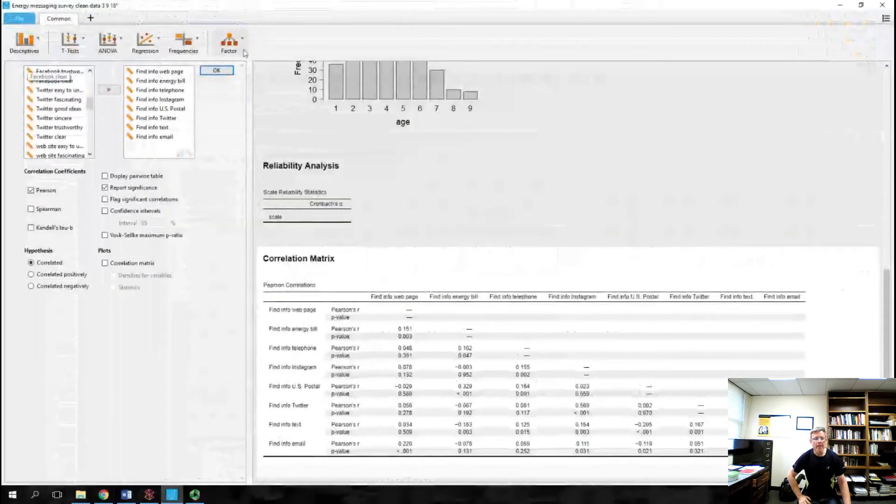
{"action": "left_click_drag", "start_coordinate": [247, 103], "coordinate": [482, 175]}
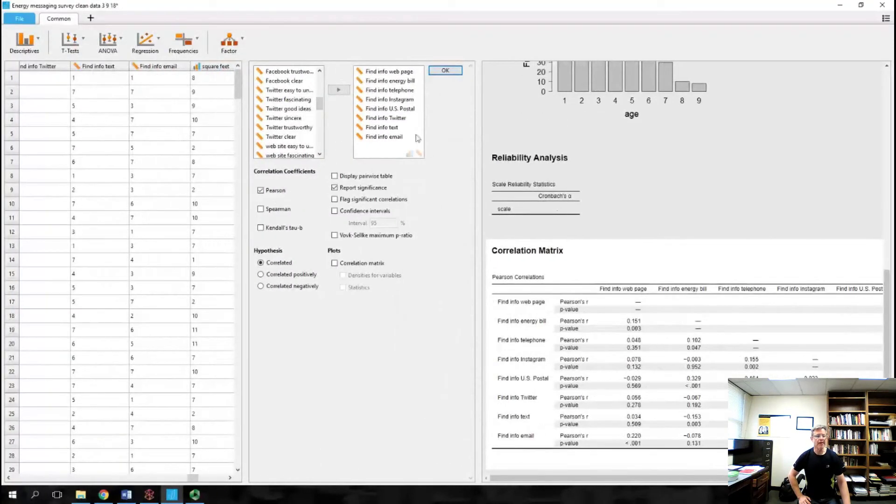
Start a classical ANOVA with Find info Instagram as the dependent variable.
{"action": "left_click", "coordinate": [111, 46]}
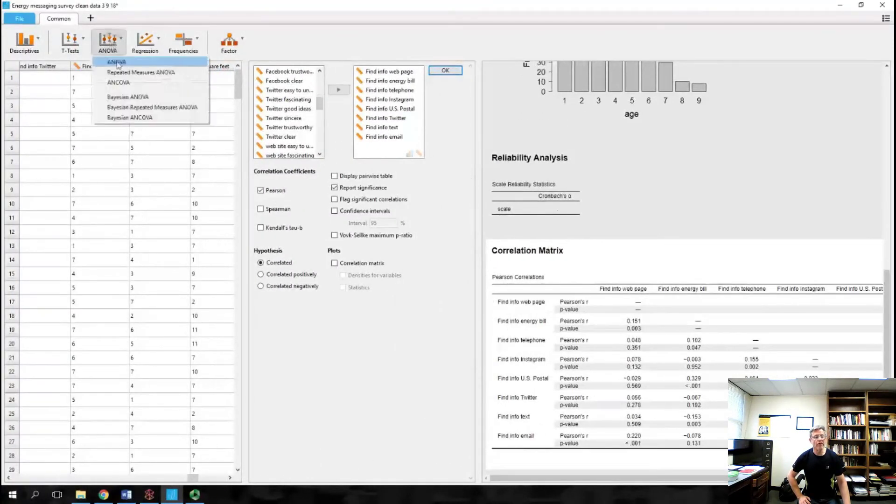
{"action": "left_click", "coordinate": [116, 62]}
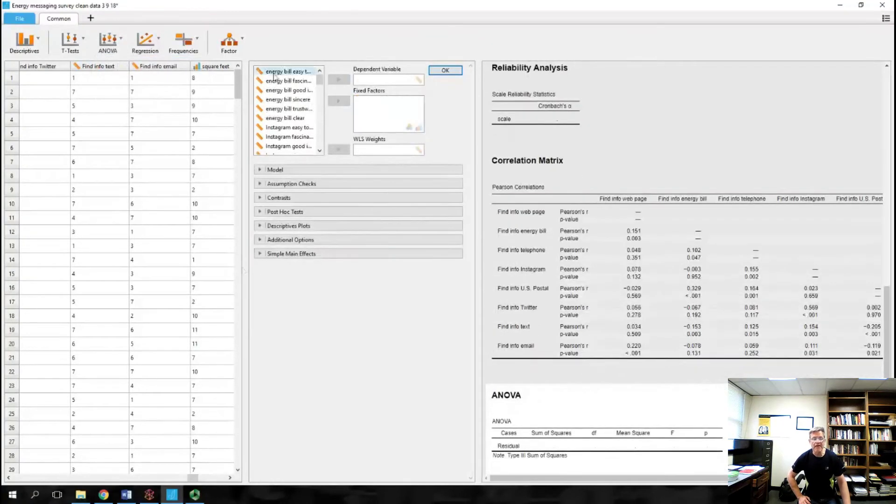
{"action": "scroll", "coordinate": [308, 102], "scroll_direction": "down", "scroll_amount": 5}
{"action": "left_click_drag", "start_coordinate": [321, 102], "coordinate": [321, 127]}
{"action": "left_click", "coordinate": [303, 110]}
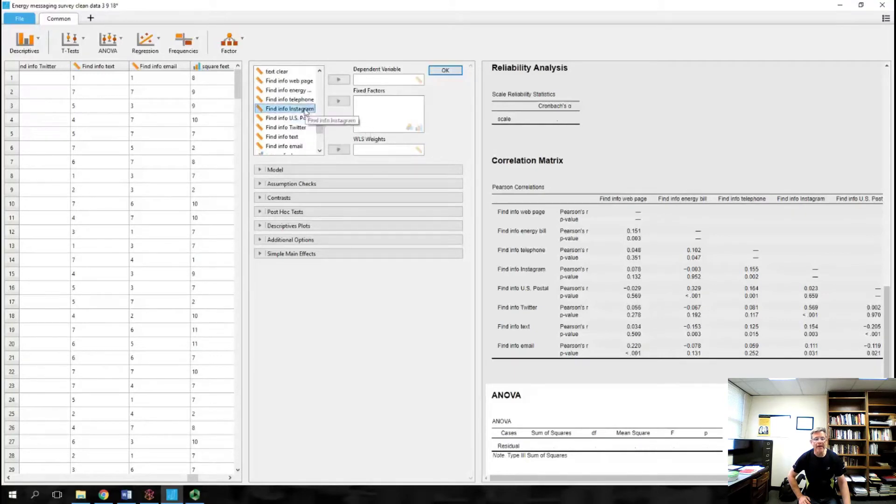
{"action": "left_click", "coordinate": [339, 79]}
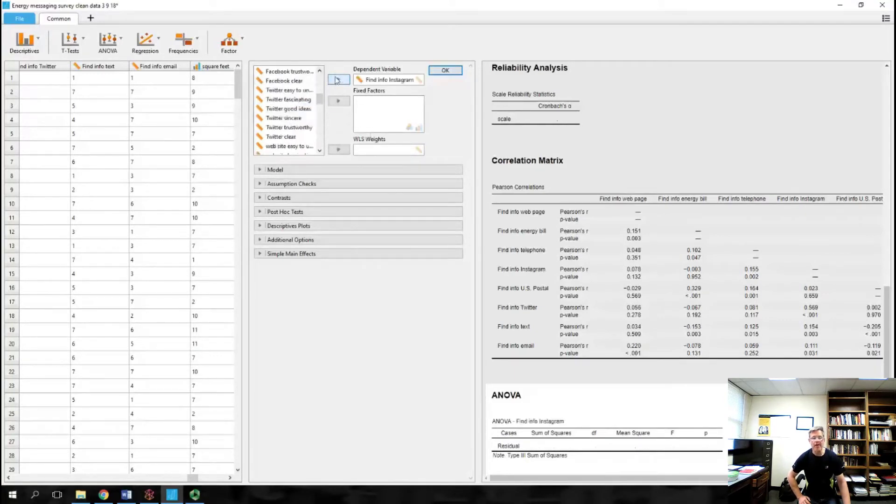
{"action": "left_click", "coordinate": [412, 82]}
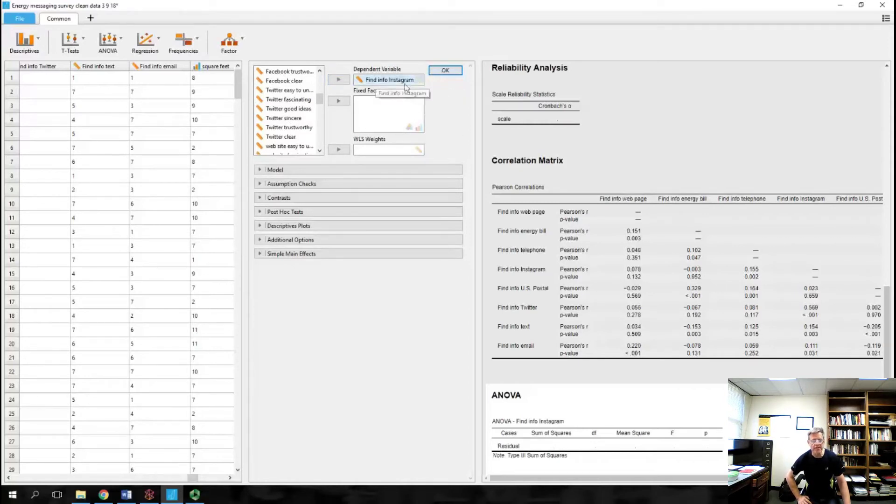
{"action": "left_click", "coordinate": [194, 497]}
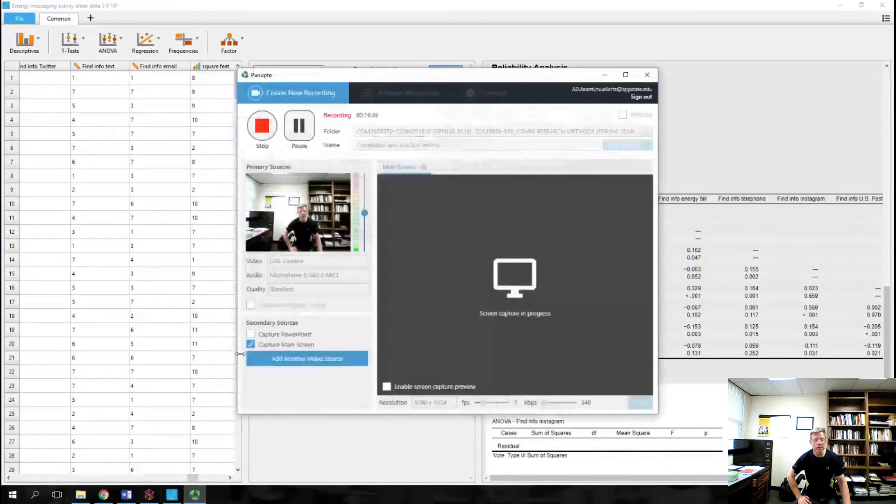
{"action": "left_click", "coordinate": [598, 78]}
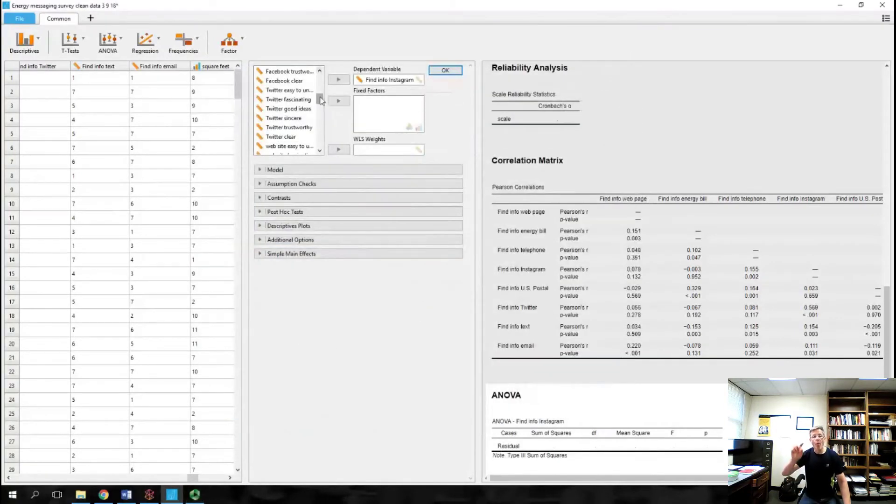
Add square feet as the fixed factor of the ANOVA.
{"action": "left_click_drag", "start_coordinate": [321, 99], "coordinate": [320, 136]}
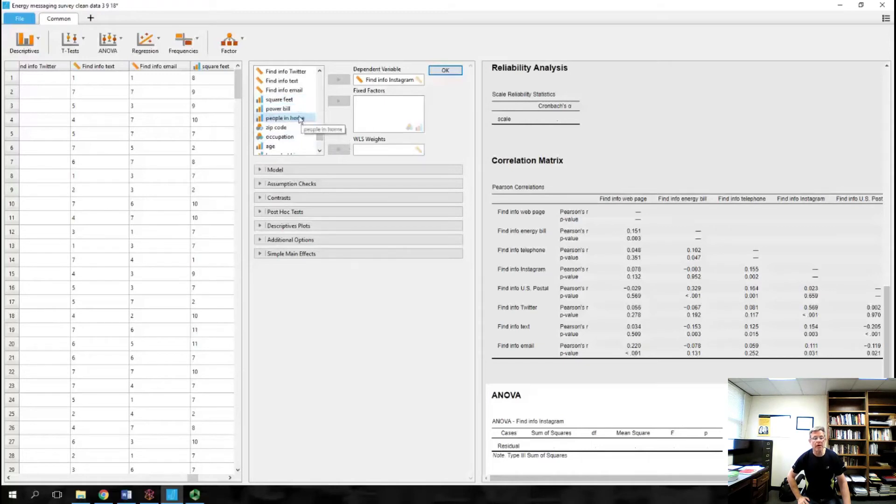
{"action": "left_click", "coordinate": [280, 99]}
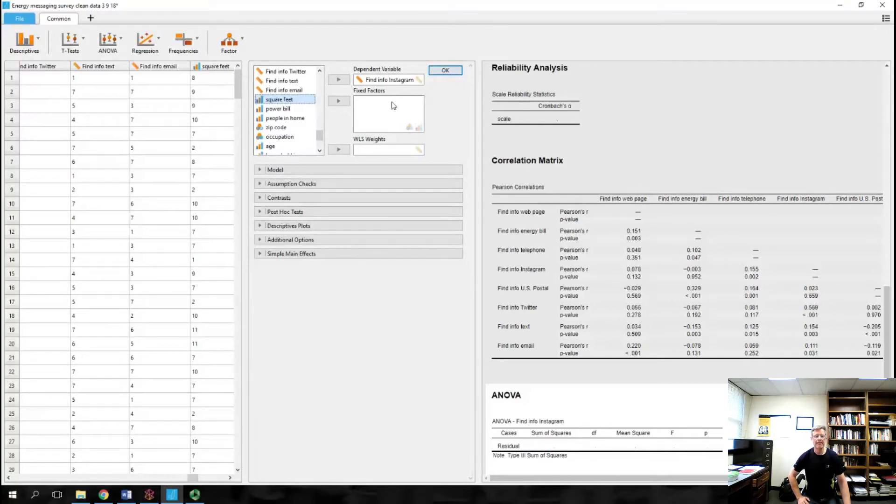
{"action": "left_click", "coordinate": [338, 101]}
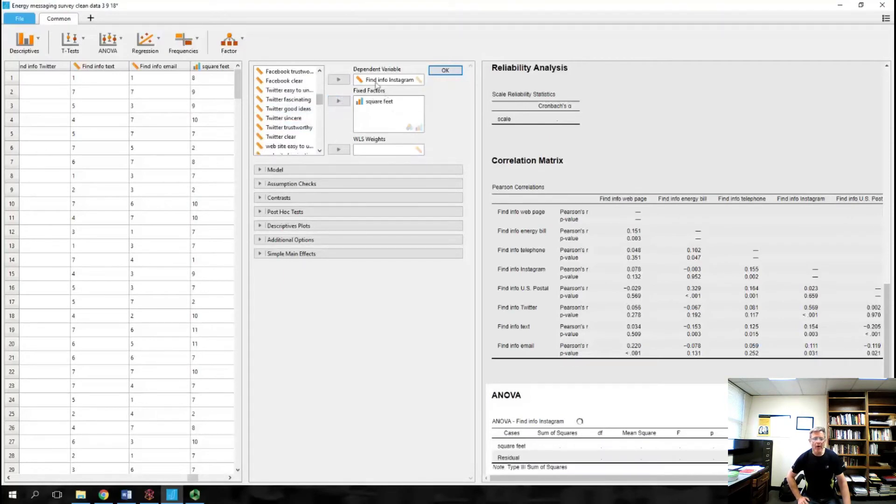
Turn on estimates of effect size with η² for the ANOVA and check the square feet p-value.
{"action": "left_click", "coordinate": [274, 256]}
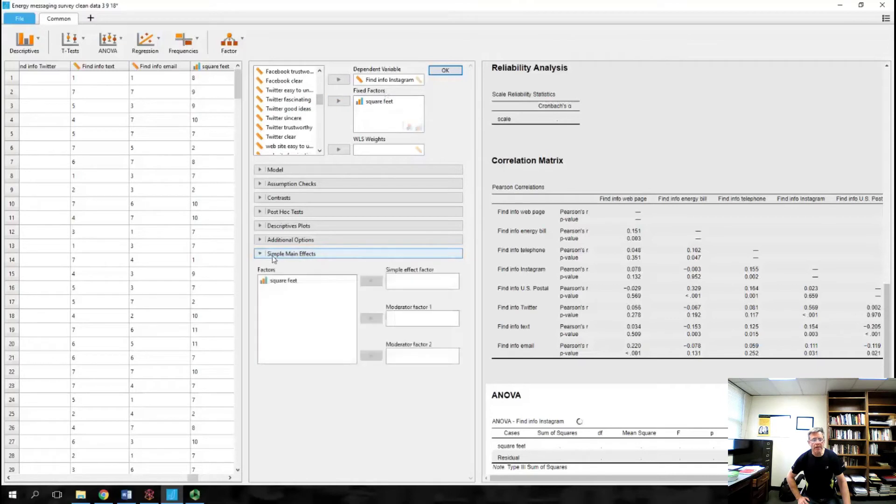
{"action": "left_click", "coordinate": [280, 240]}
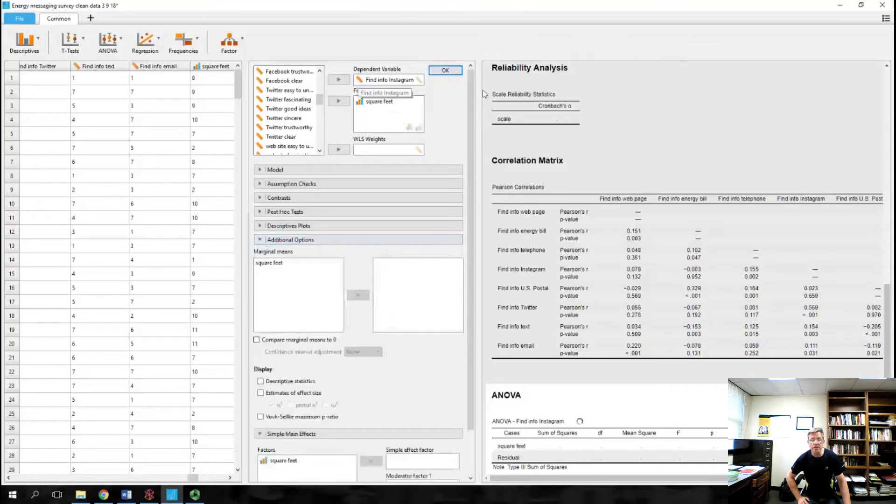
{"action": "left_click", "coordinate": [261, 394]}
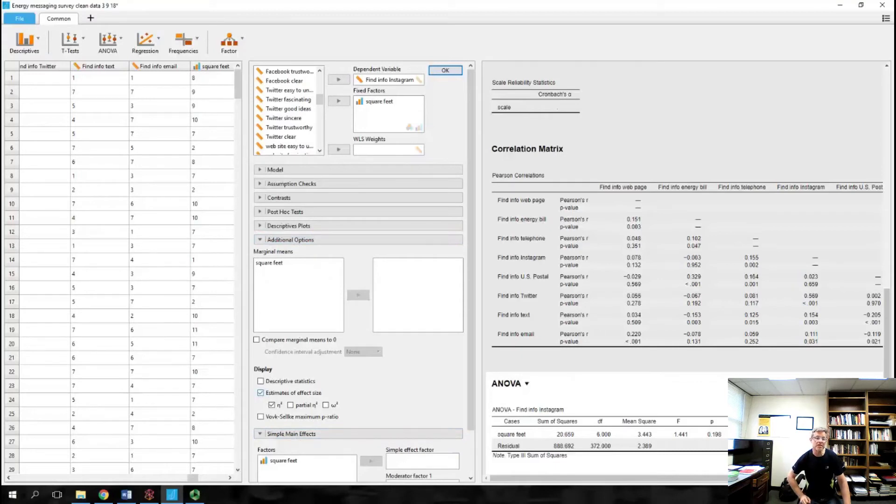
{"action": "scroll", "coordinate": [688, 272], "scroll_direction": "down", "scroll_amount": 1}
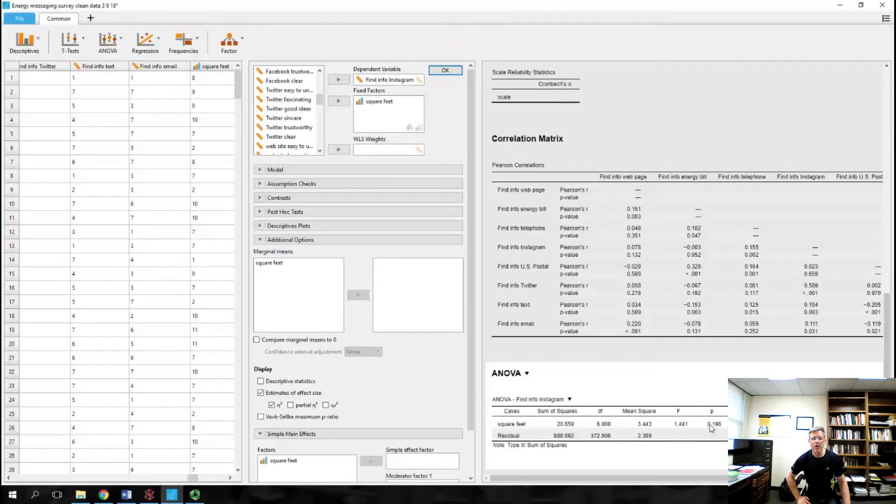
Replace square feet with power bill as the fixed factor of the ANOVA.
{"action": "left_click", "coordinate": [371, 103]}
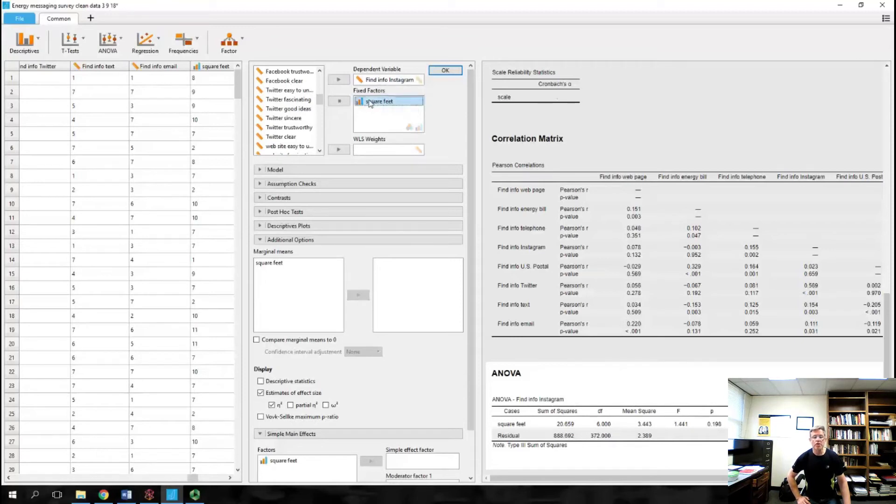
{"action": "left_click", "coordinate": [339, 100]}
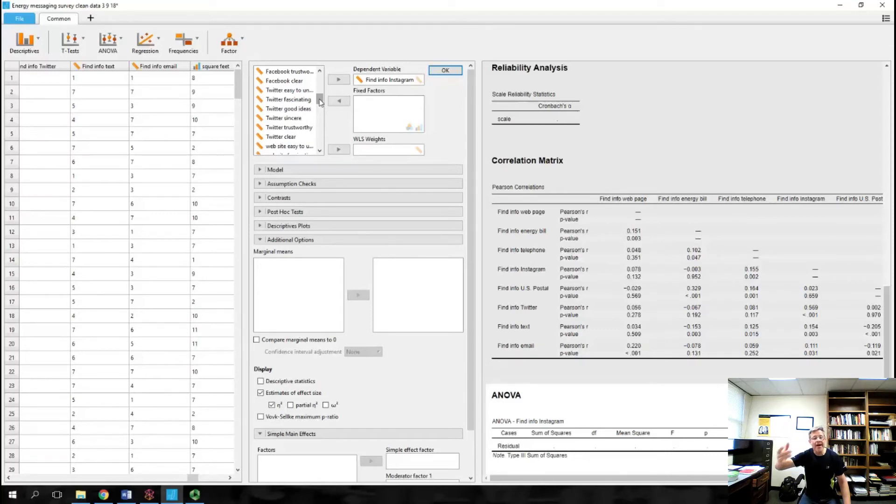
{"action": "left_click_drag", "start_coordinate": [320, 101], "coordinate": [320, 136]}
{"action": "left_click", "coordinate": [283, 128]}
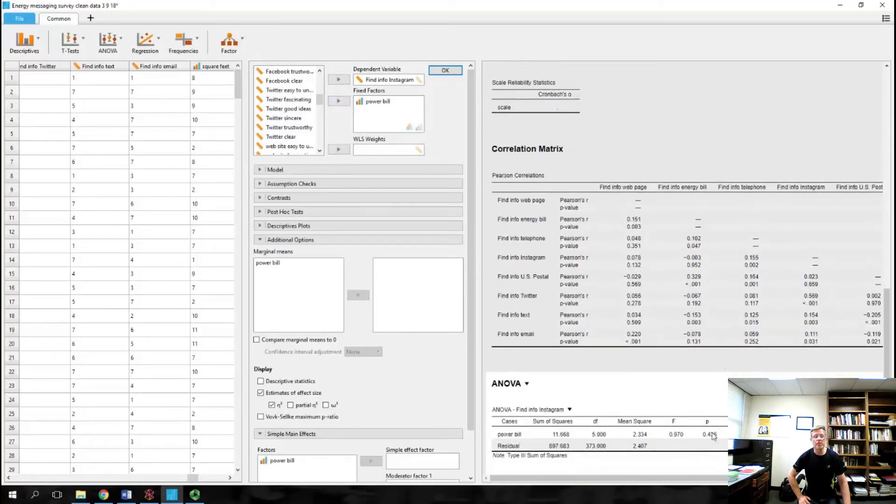
Replace power bill with people in home as the ANOVA's fixed factor and check the resulting table.
{"action": "left_click", "coordinate": [373, 102]}
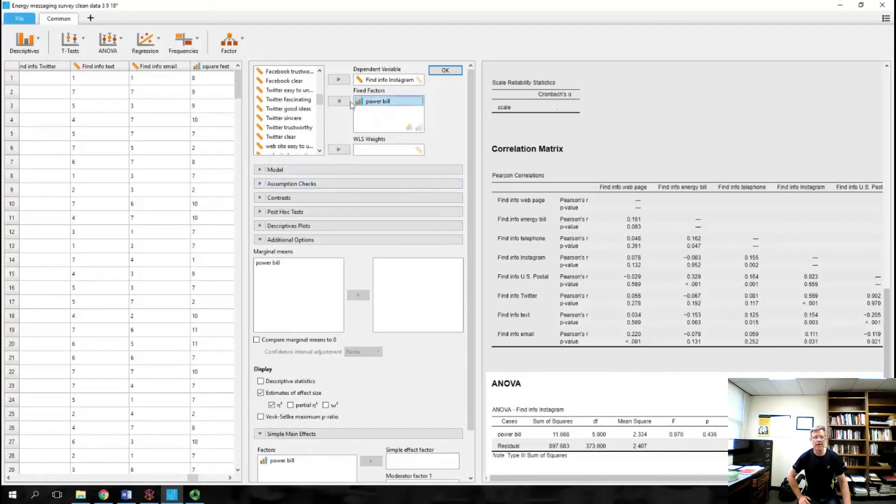
{"action": "left_click", "coordinate": [341, 102]}
{"action": "left_click_drag", "start_coordinate": [320, 99], "coordinate": [318, 148]}
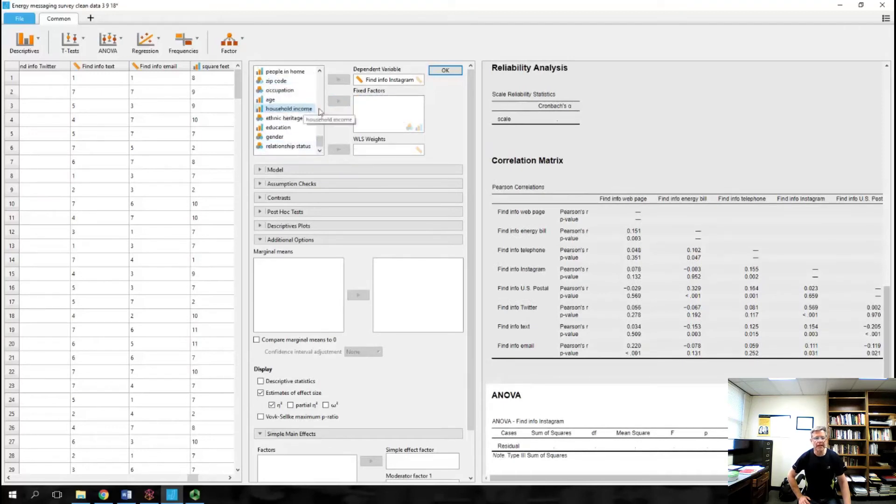
{"action": "left_click", "coordinate": [287, 72]}
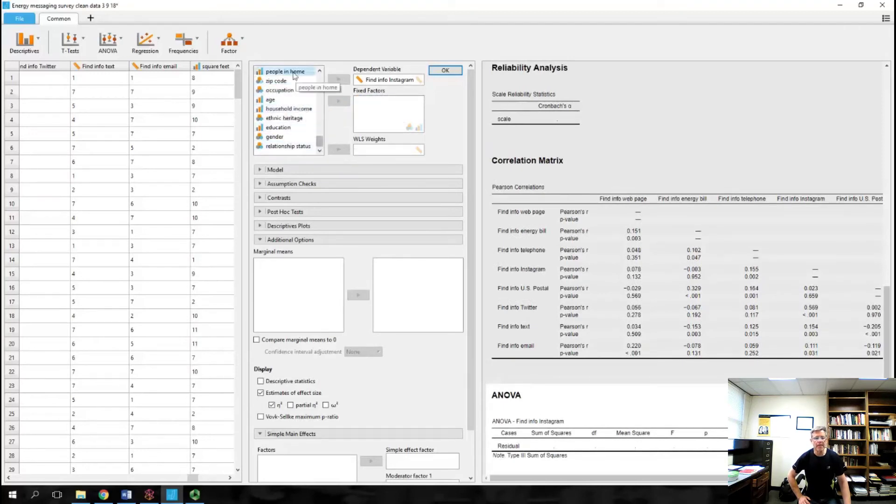
{"action": "left_click", "coordinate": [338, 101]}
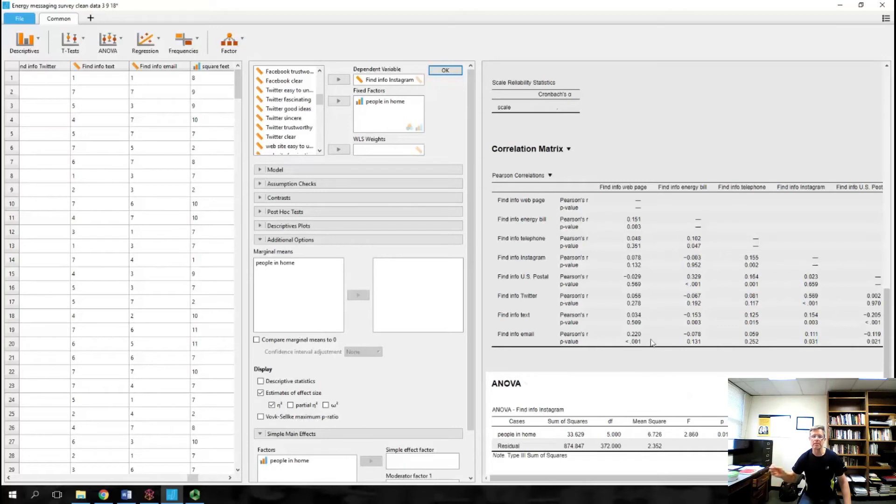
{"action": "scroll", "coordinate": [652, 343], "scroll_direction": "down", "scroll_amount": 1}
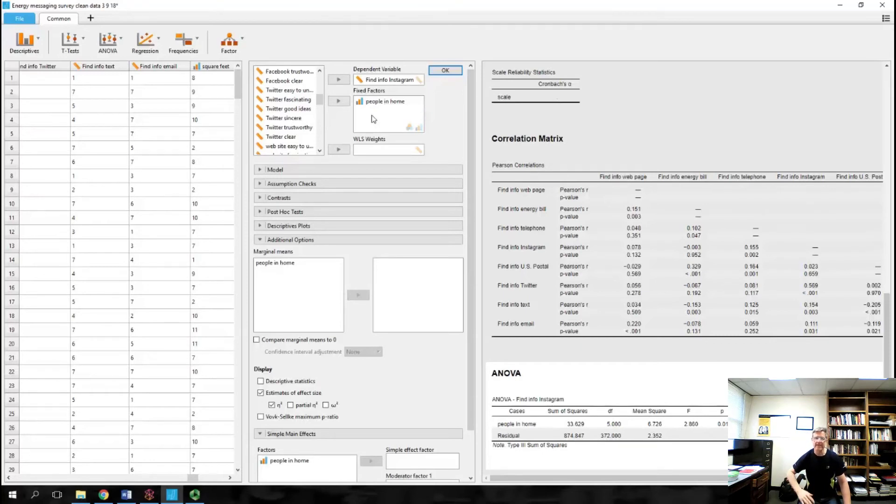
Add post hoc comparisons for people in home to the Find info Instagram ANOVA, using the Tukey correction.
{"action": "scroll", "coordinate": [373, 119], "scroll_direction": "down", "scroll_amount": 1}
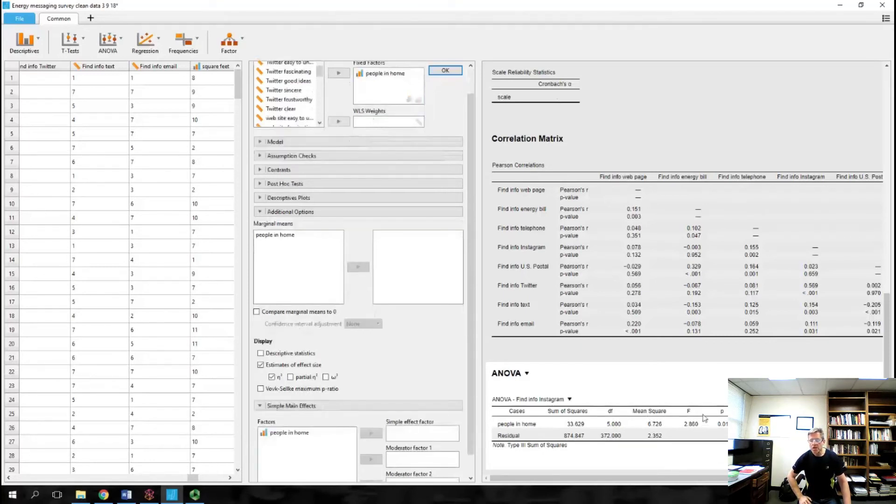
{"action": "scroll", "coordinate": [704, 418], "scroll_direction": "up", "scroll_amount": 2}
{"action": "left_click_drag", "start_coordinate": [886, 358], "coordinate": [887, 382]}
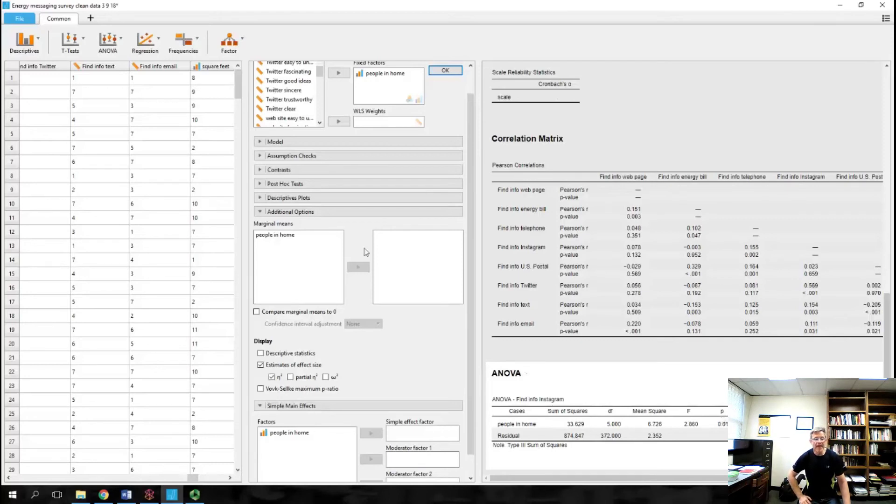
{"action": "left_click", "coordinate": [296, 184]}
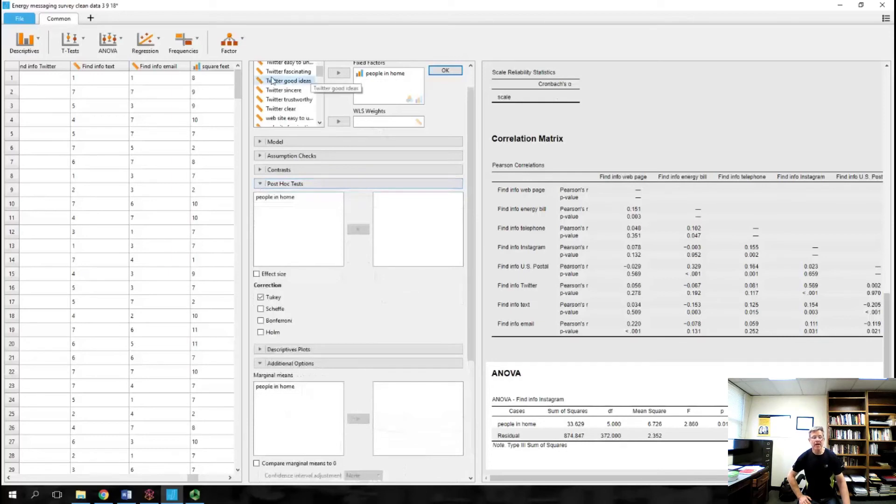
{"action": "left_click", "coordinate": [277, 197]}
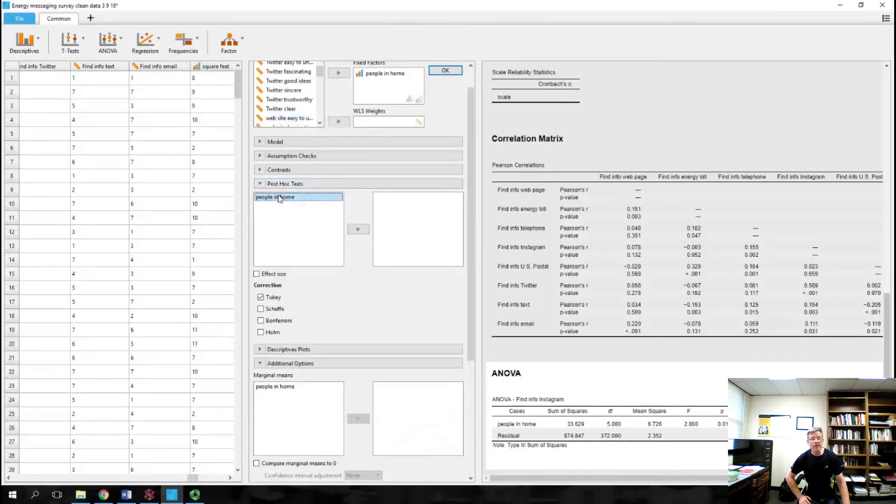
{"action": "left_click", "coordinate": [358, 229]}
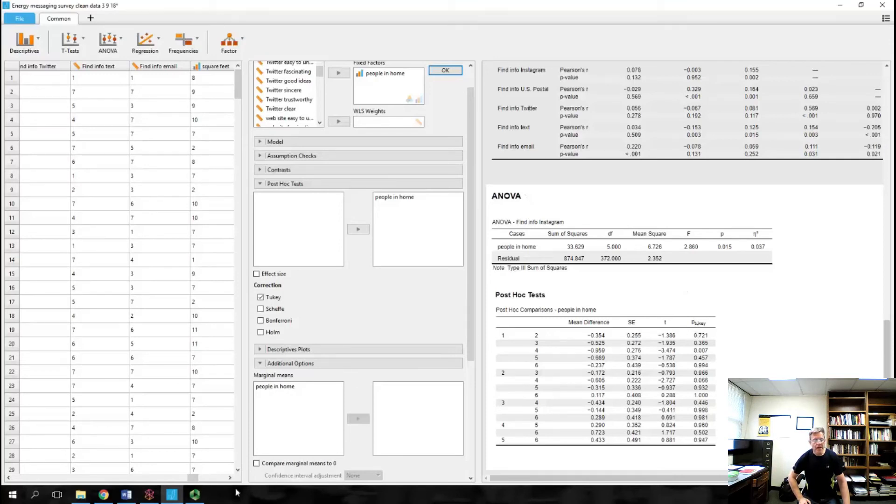
{"action": "left_click", "coordinate": [190, 494]}
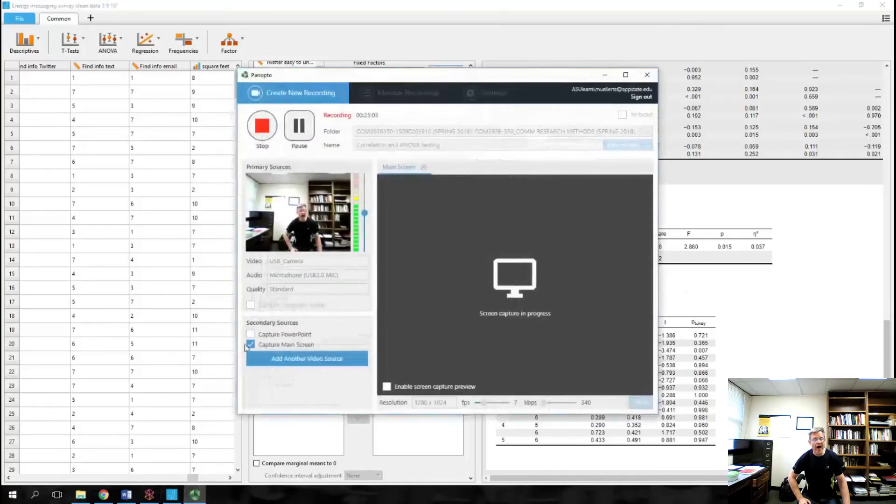